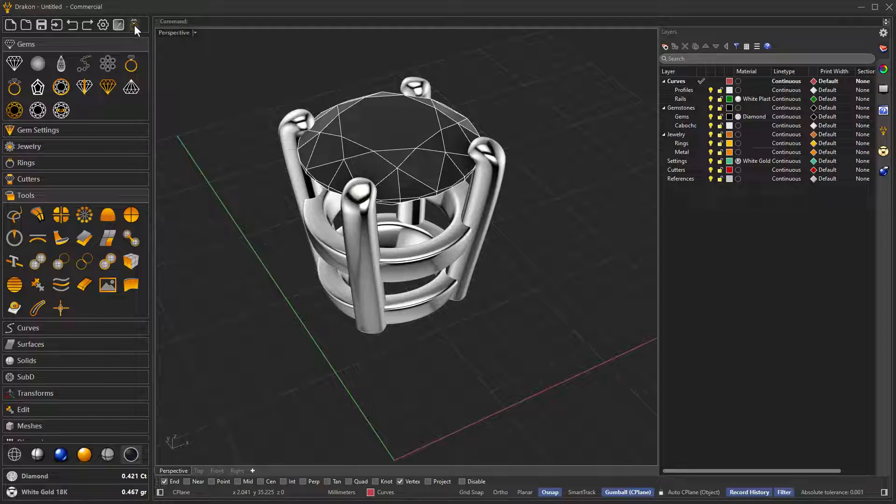
# - Open the gallery's Shanks folder and preview shanks 004, 001 and 002 around the four-prong gem setting
pyautogui.click(134, 25)
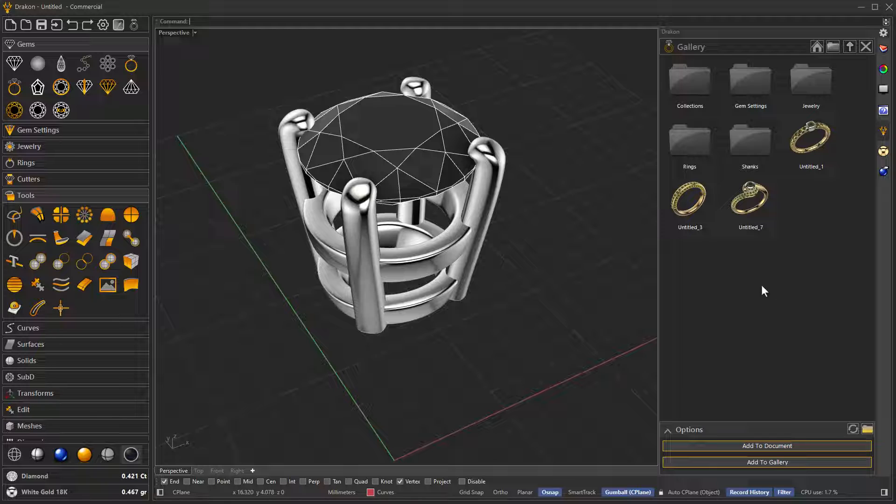
pyautogui.doubleClick(755, 148)
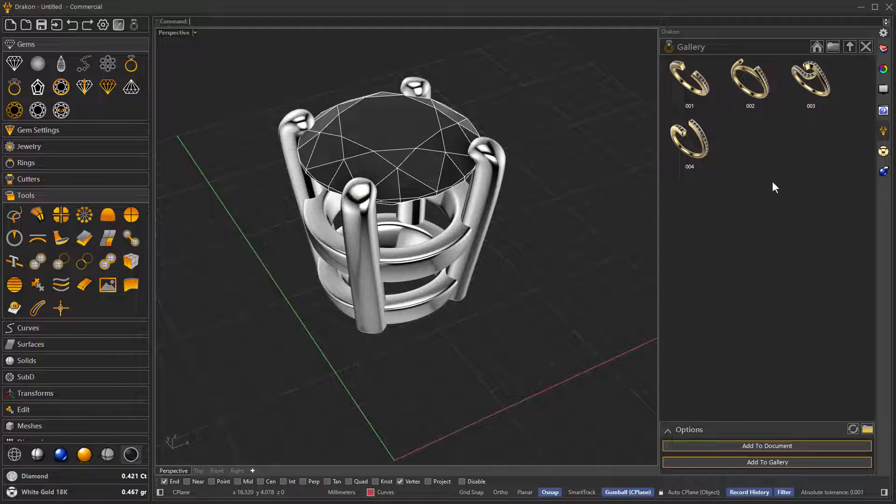
pyautogui.doubleClick(696, 150)
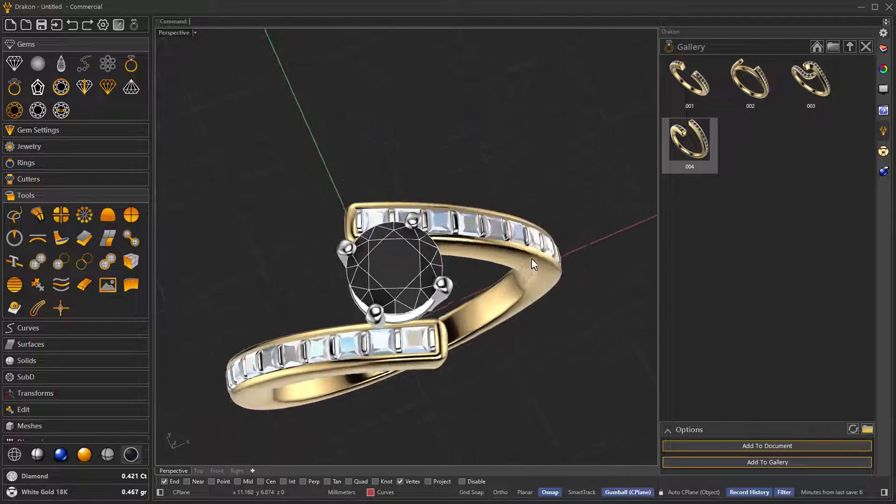
pyautogui.moveTo(532, 259); pyautogui.dragTo(570, 259, button='right')
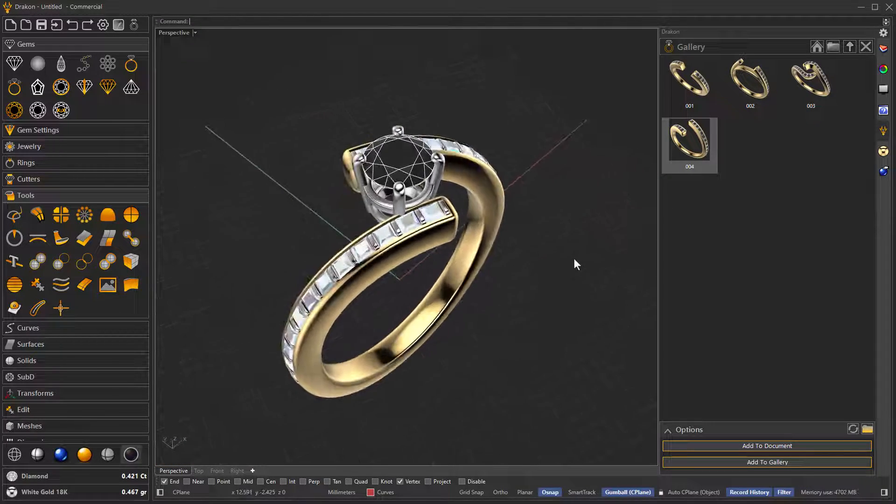
pyautogui.doubleClick(711, 91)
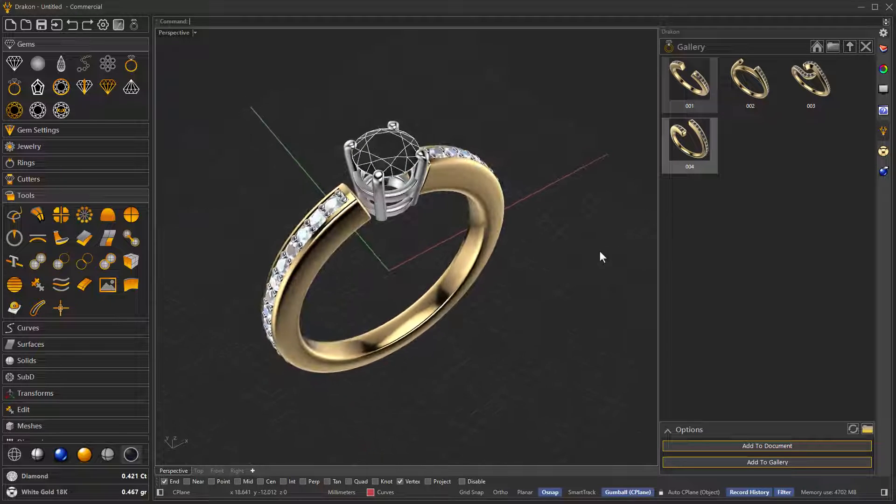
pyautogui.doubleClick(741, 99)
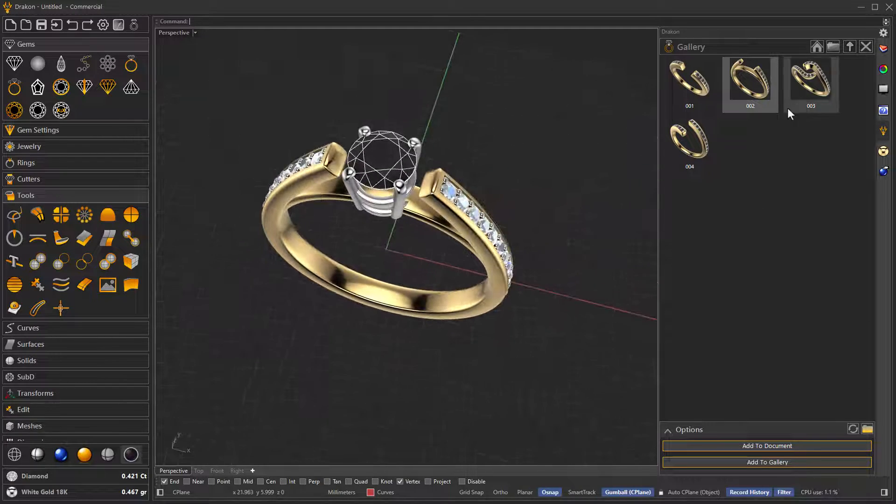
# - Preview shank 003 from the gallery around the gem setting and add it to the document
pyautogui.doubleClick(805, 97)
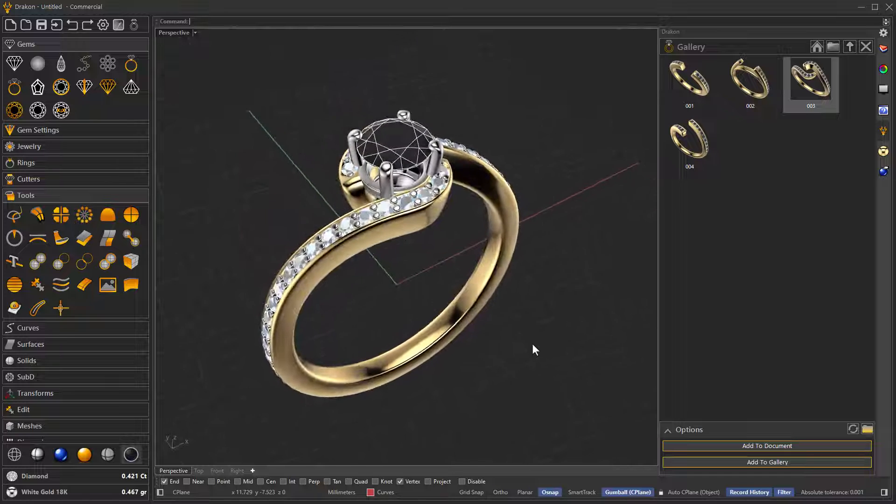
pyautogui.click(758, 445)
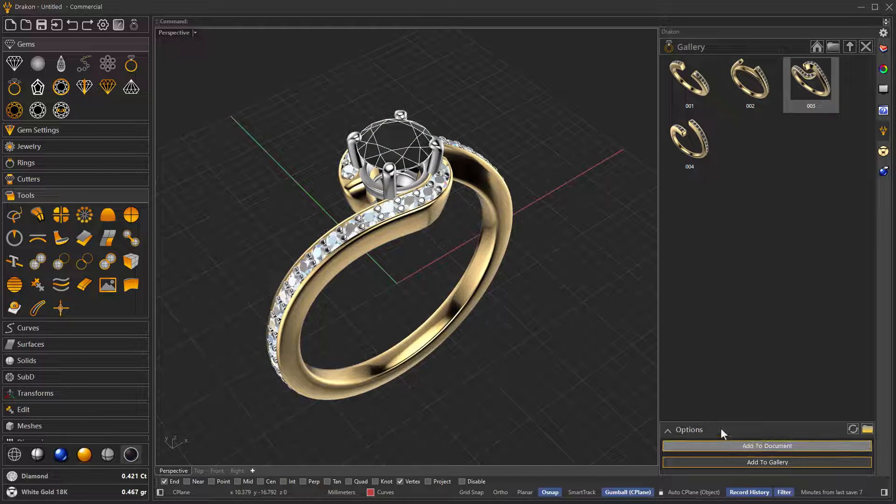
pyautogui.click(636, 393)
pyautogui.moveTo(627, 382)
pyautogui.mouseDown(button='right')
pyautogui.moveTo(607, 351)
pyautogui.moveTo(521, 303)
pyautogui.moveTo(534, 282)
pyautogui.moveTo(450, 260)
pyautogui.moveTo(636, 225)
pyautogui.mouseUp(button='right')
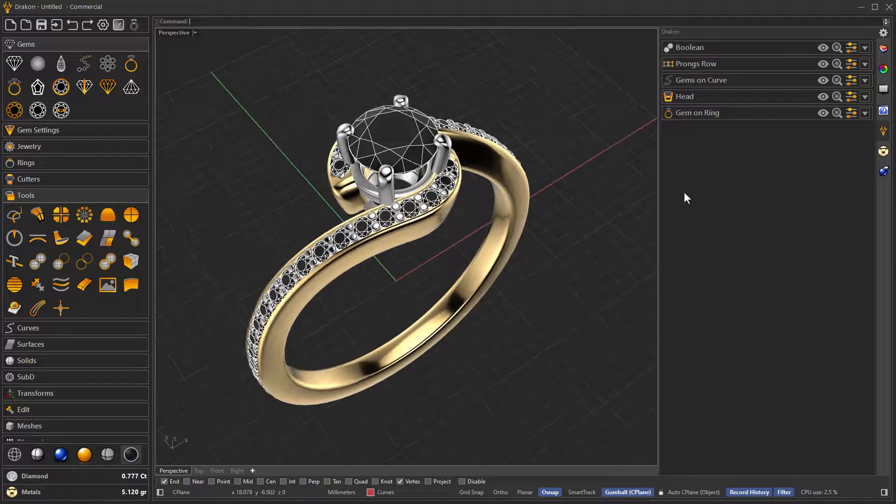
# - Edit the Round Bypass shank inside the Boolean, setting Rounded Width to 4.80 and Rounded Length to 5.40
pyautogui.moveTo(491, 237); pyautogui.dragTo(474, 236, button='right')
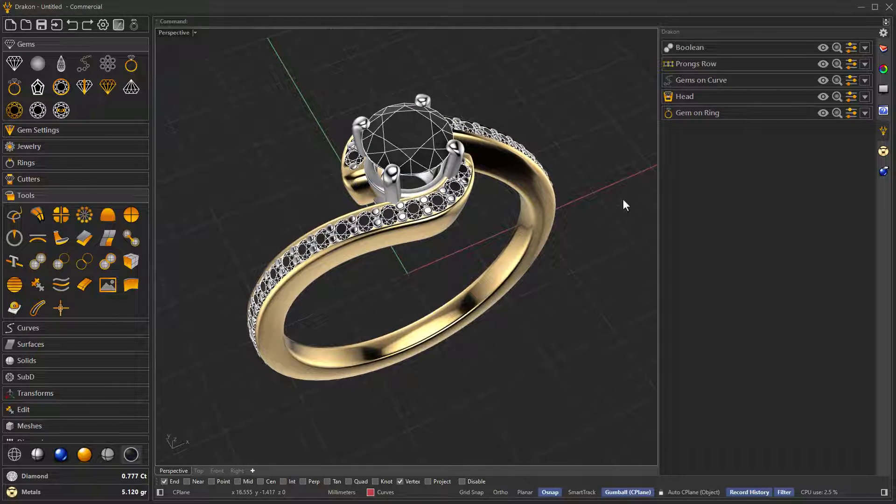
pyautogui.moveTo(468, 233); pyautogui.dragTo(485, 241, button='right')
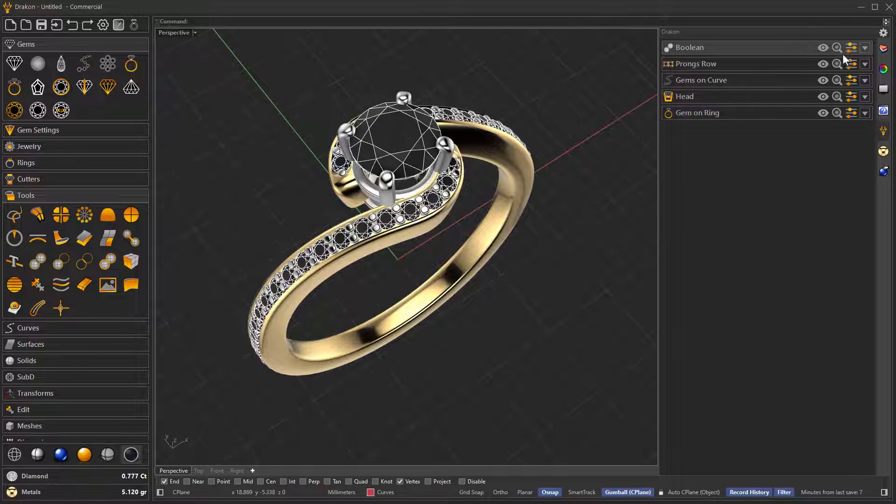
pyautogui.click(865, 48)
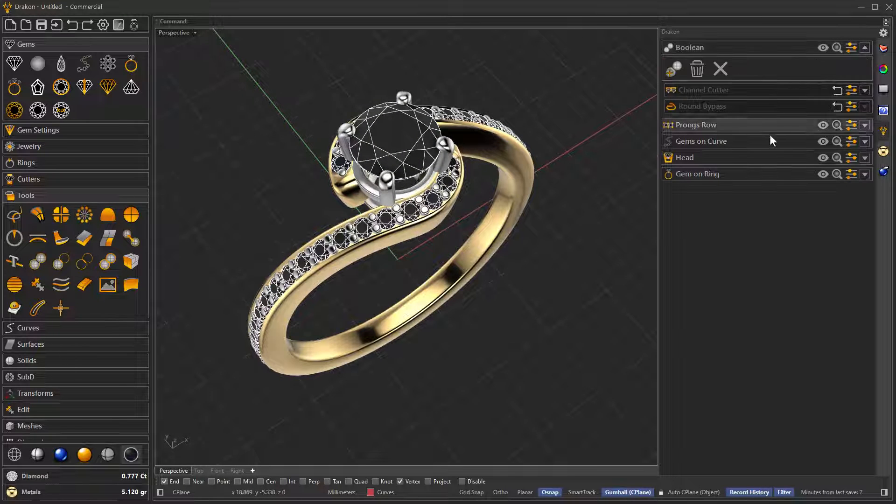
pyautogui.click(851, 107)
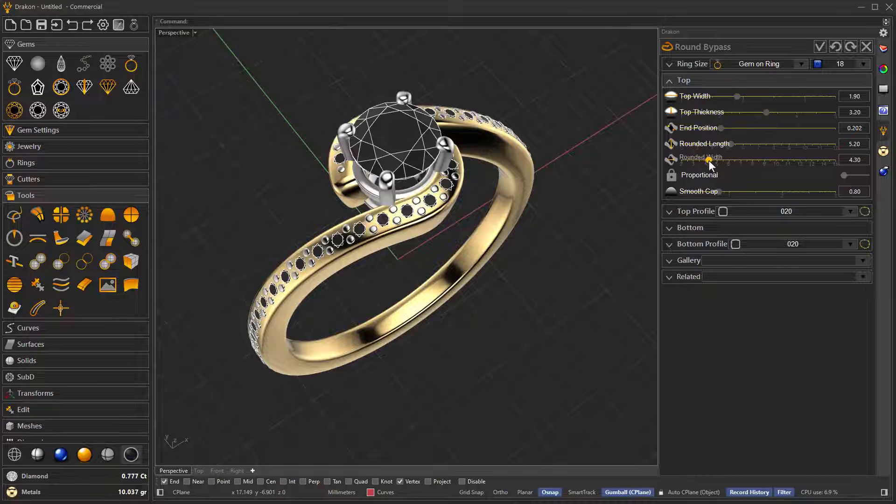
pyautogui.moveTo(712, 161); pyautogui.dragTo(714, 161)
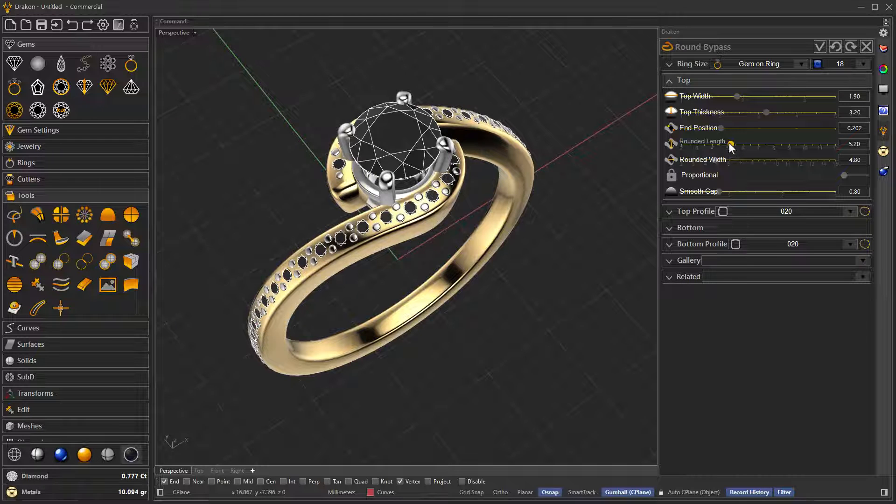
pyautogui.moveTo(731, 145); pyautogui.dragTo(734, 145)
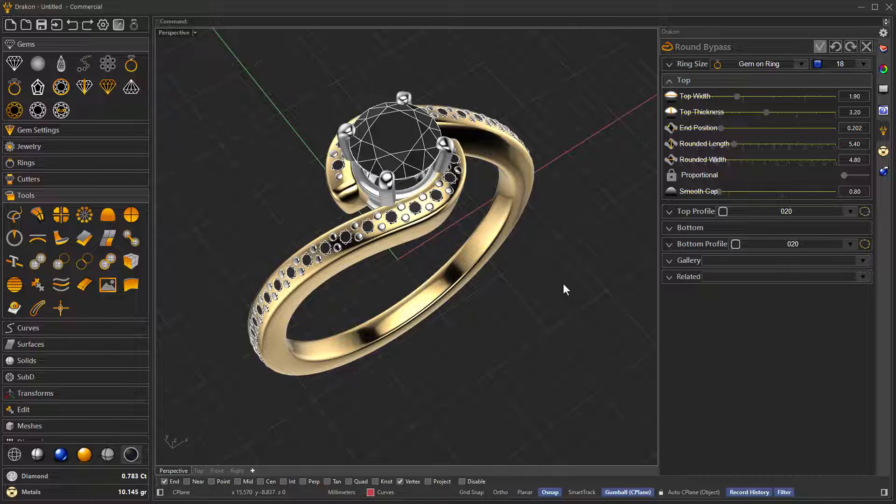
pyautogui.press('Return')
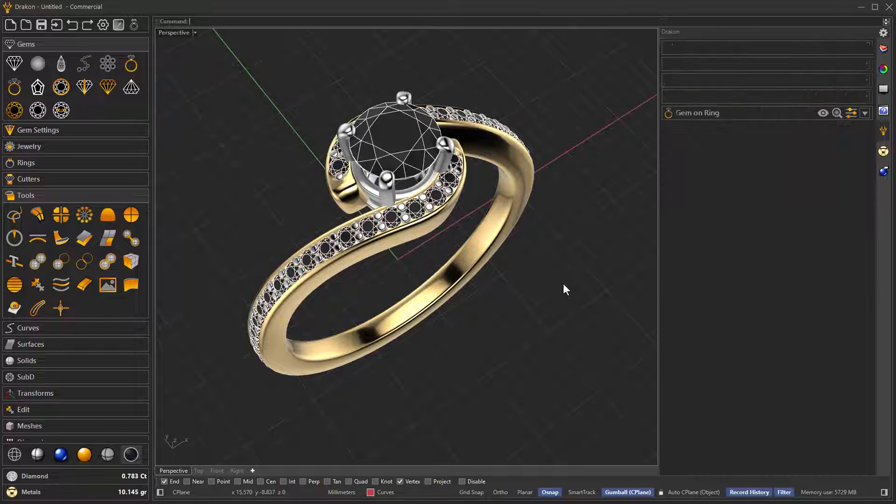
pyautogui.moveTo(551, 304); pyautogui.dragTo(540, 302, button='right')
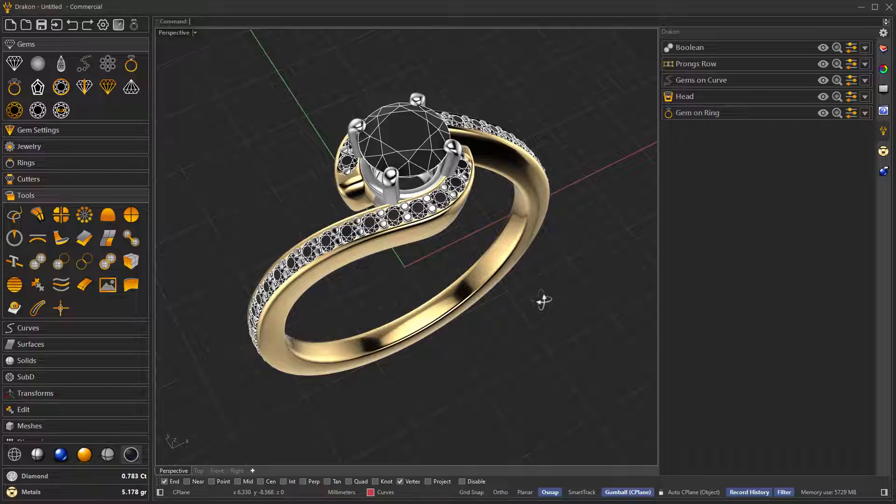
pyautogui.scroll(-4, 447, 288)
pyautogui.moveTo(447, 289); pyautogui.dragTo(468, 336, button='right')
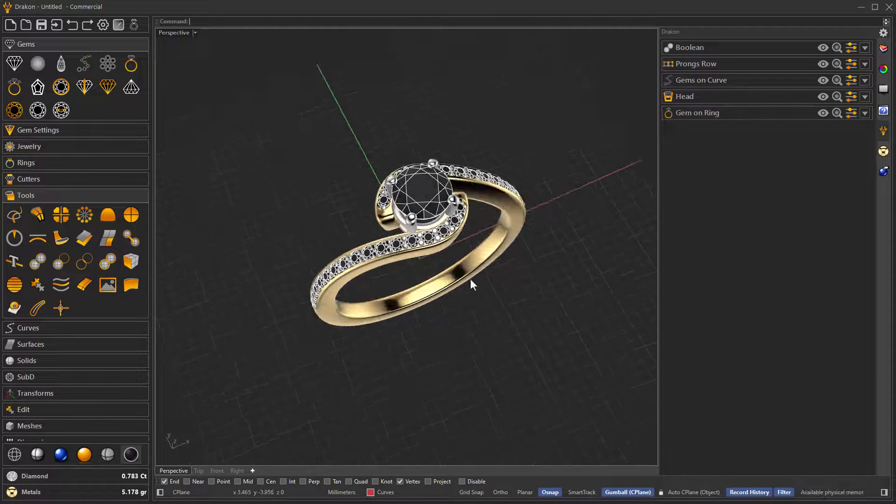
pyautogui.scroll(4, 469, 282)
pyautogui.moveTo(461, 353)
pyautogui.mouseDown(button='right')
pyautogui.moveTo(468, 330)
pyautogui.moveTo(462, 370)
pyautogui.mouseUp(button='right')
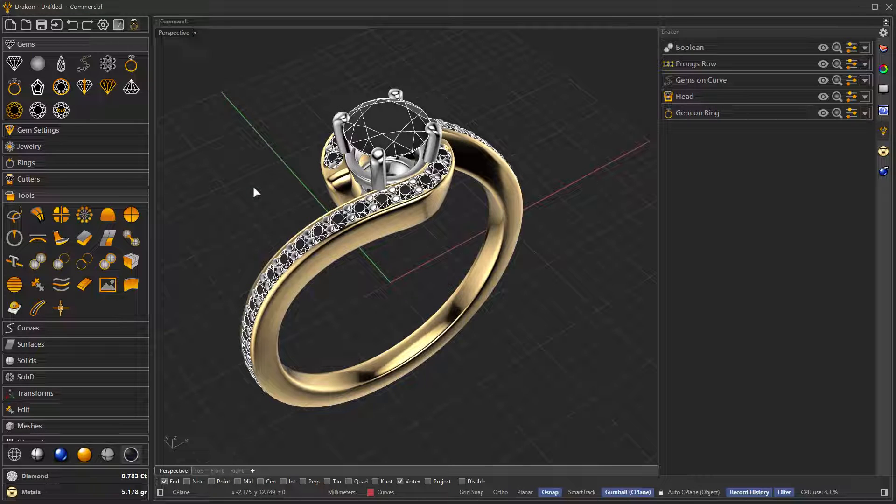
pyautogui.moveTo(497, 328); pyautogui.dragTo(455, 274, button='right')
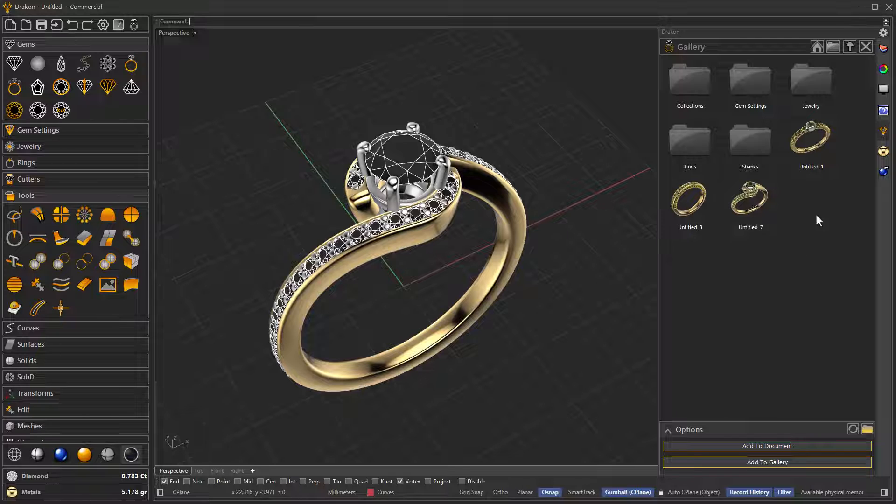
# - Create a new gallery folder named Drakon
pyautogui.click(832, 48)
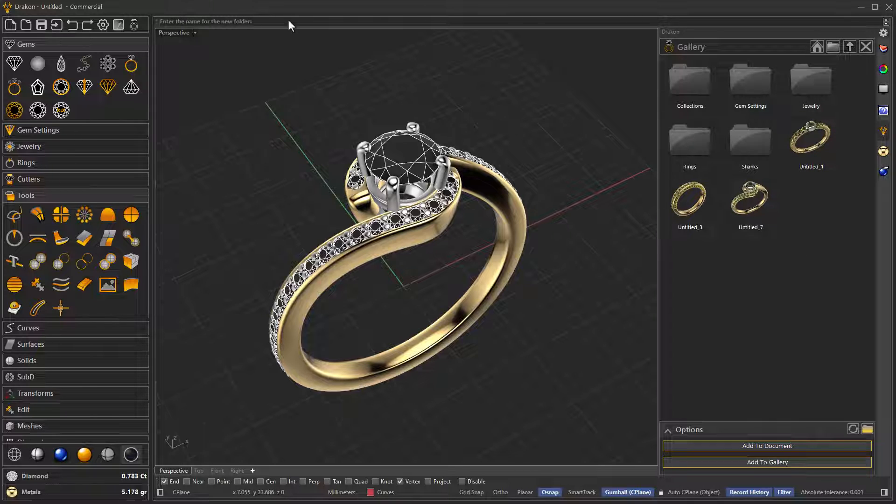
pyautogui.write('Urakon')
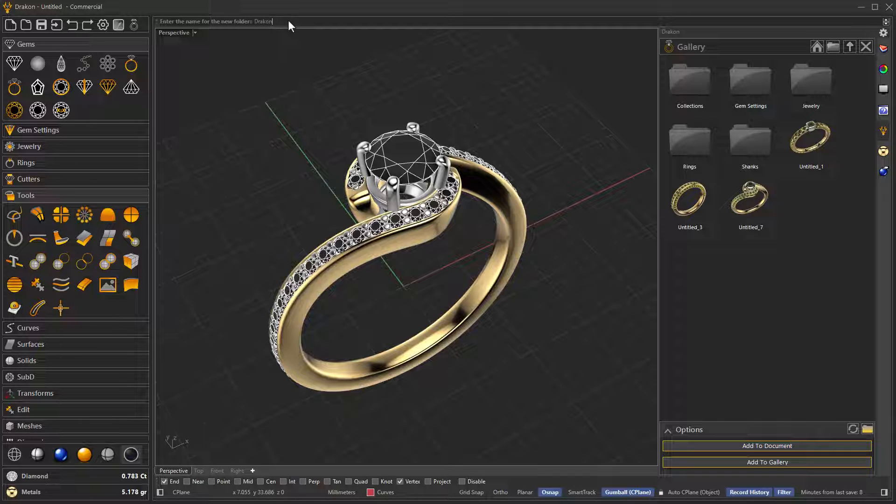
pyautogui.press('Return')
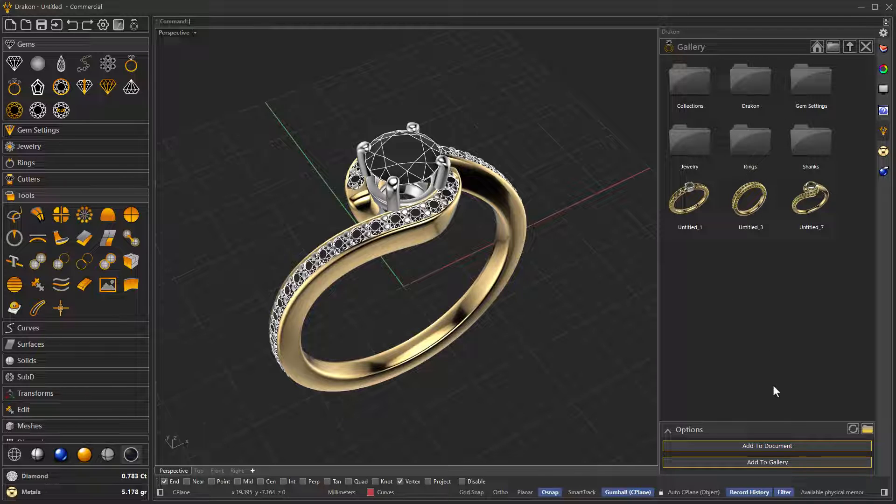
# - Select the complete ring, add it to the gallery inside the Drakon folder, and clear the selection
pyautogui.click(751, 462)
pyautogui.moveTo(417, 234); pyautogui.dragTo(335, 123)
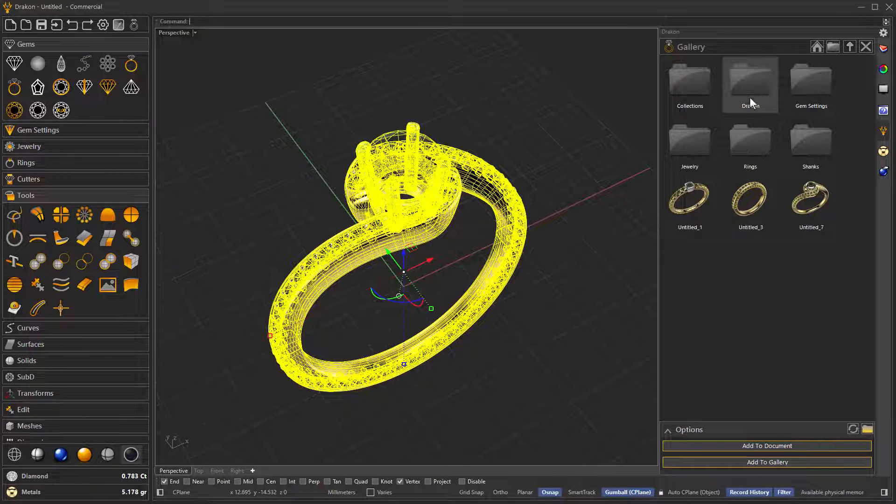
pyautogui.doubleClick(748, 83)
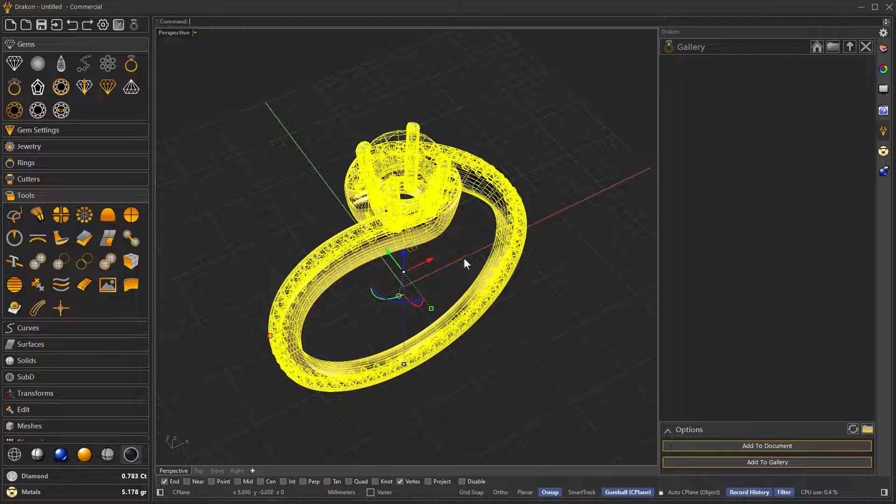
pyautogui.click(727, 463)
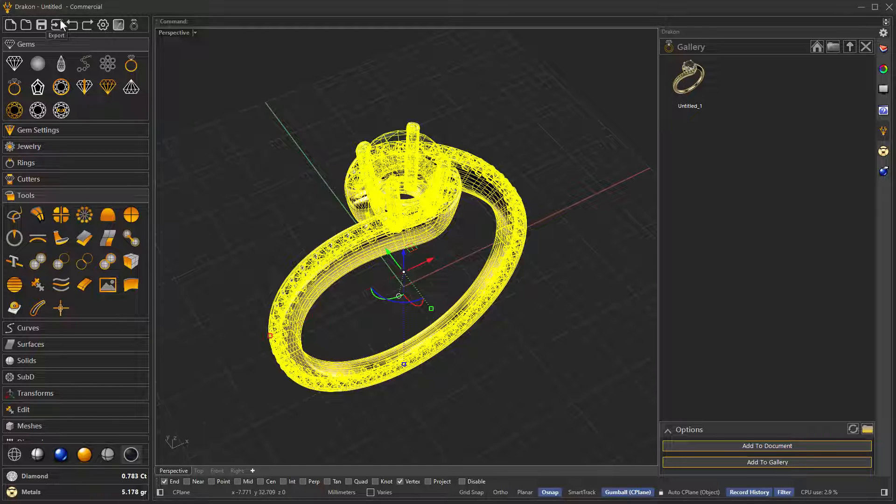
pyautogui.click(564, 308)
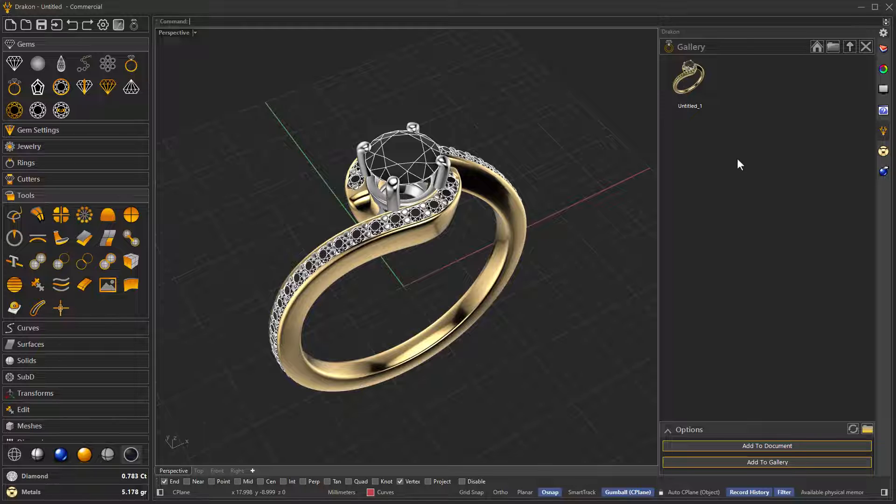
# - Examine the finished bypass ring from several angles and distances
pyautogui.moveTo(422, 313); pyautogui.dragTo(668, 242, button='right')
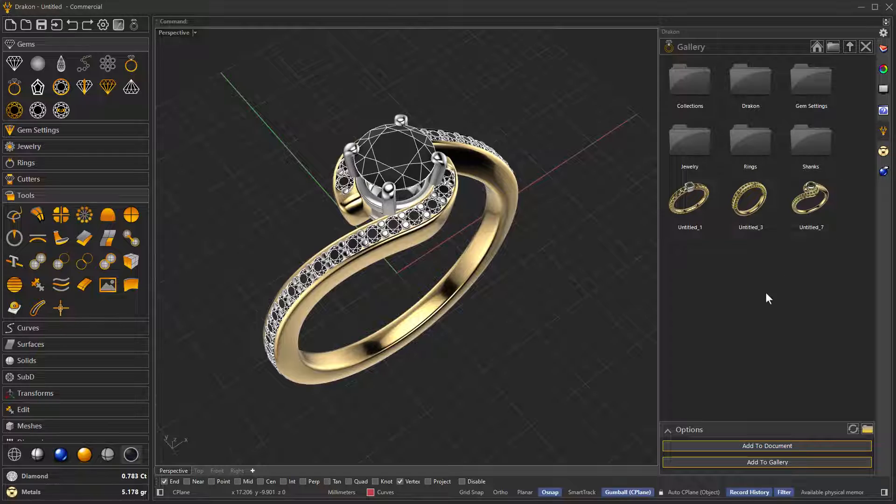
pyautogui.moveTo(578, 319); pyautogui.dragTo(551, 322, button='right')
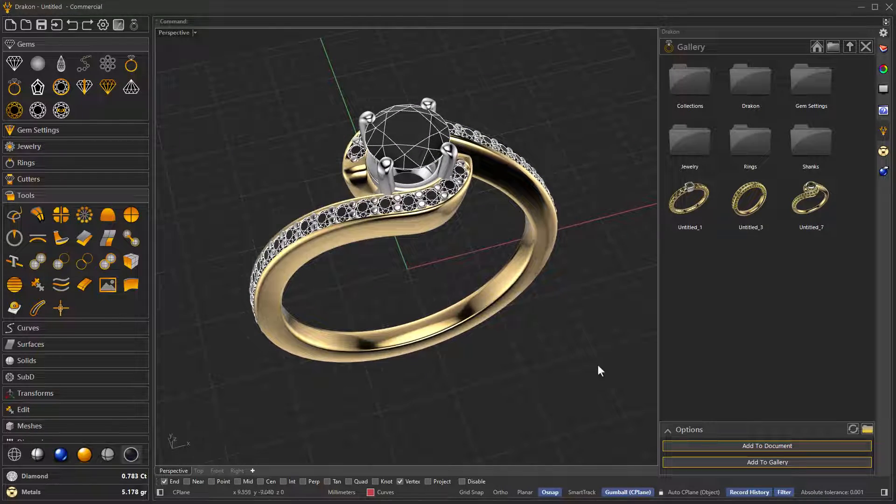
pyautogui.moveTo(514, 357); pyautogui.dragTo(501, 380, button='right')
pyautogui.scroll(-6, 460, 366)
pyautogui.moveTo(435, 366); pyautogui.dragTo(517, 251, button='right')
pyautogui.scroll(4, 516, 250)
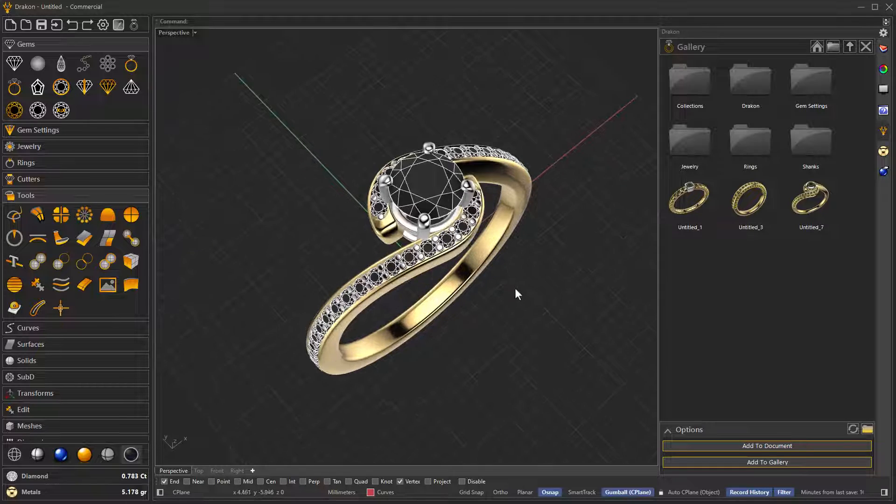
pyautogui.moveTo(506, 301); pyautogui.dragTo(740, 273, button='right')
pyautogui.scroll(2, 498, 316)
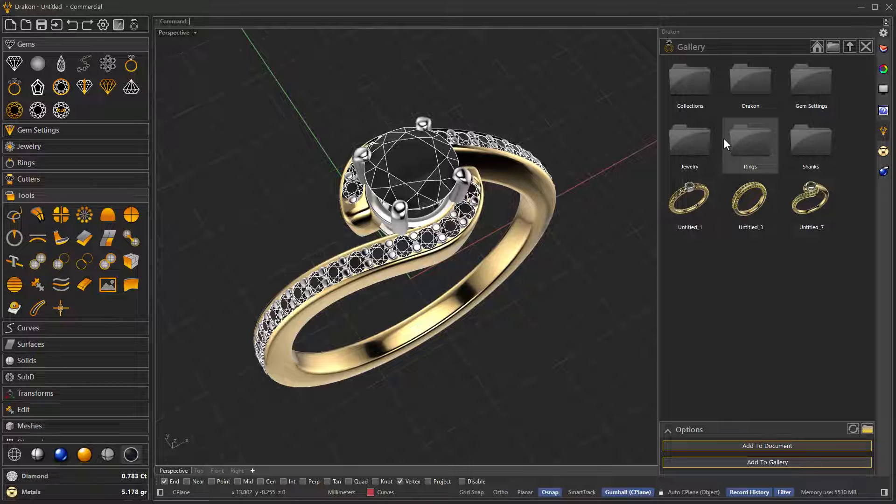
pyautogui.moveTo(562, 329); pyautogui.dragTo(401, 295, button='right')
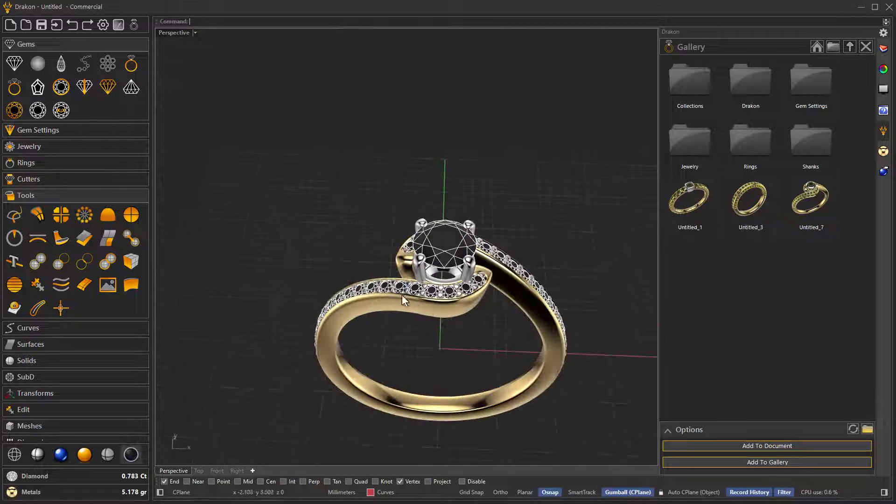
pyautogui.scroll(3, 441, 341)
pyautogui.scroll(3, 441, 341)
pyautogui.moveTo(440, 340); pyautogui.dragTo(545, 312, button='right')
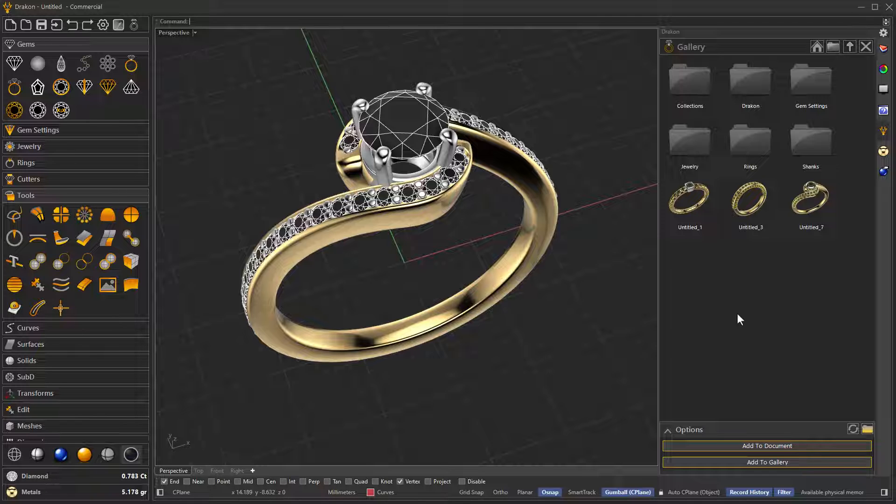
pyautogui.moveTo(591, 323); pyautogui.dragTo(574, 332, button='right')
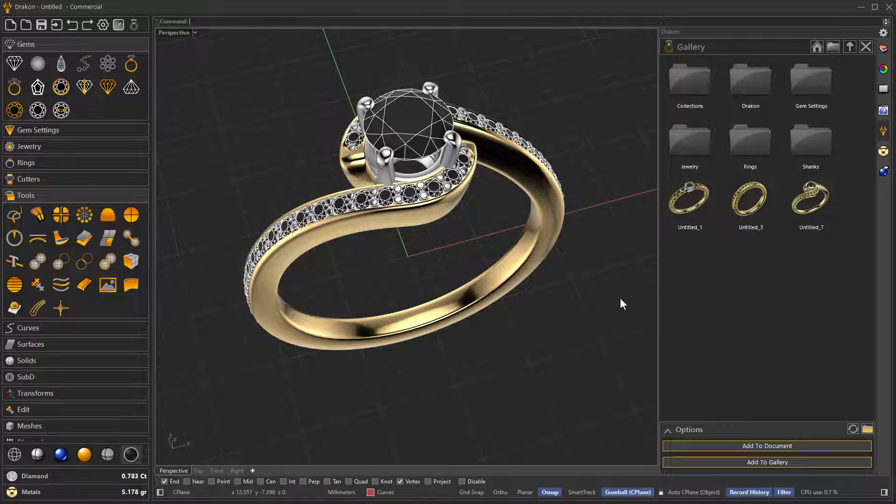
pyautogui.moveTo(564, 326); pyautogui.dragTo(572, 328, button='right')
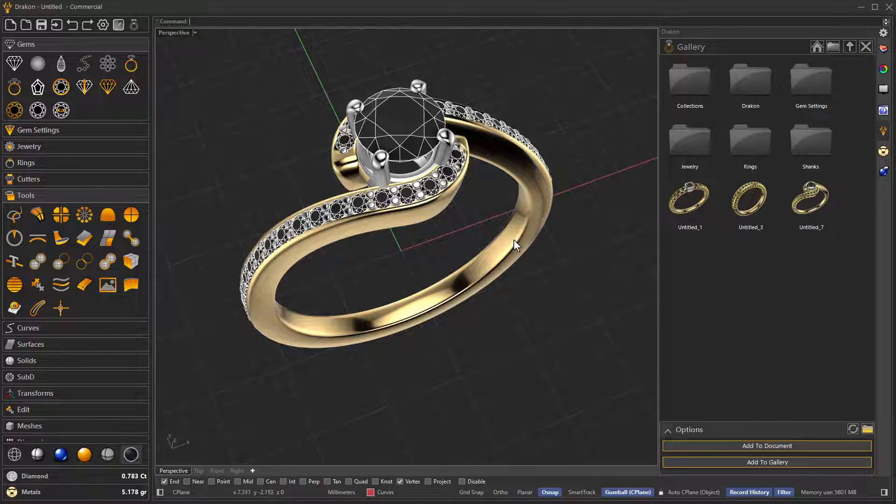
# - Open the Gem Settings gallery folder and preview settings 001 and 002 in the model
pyautogui.moveTo(528, 271); pyautogui.dragTo(543, 254, button='right')
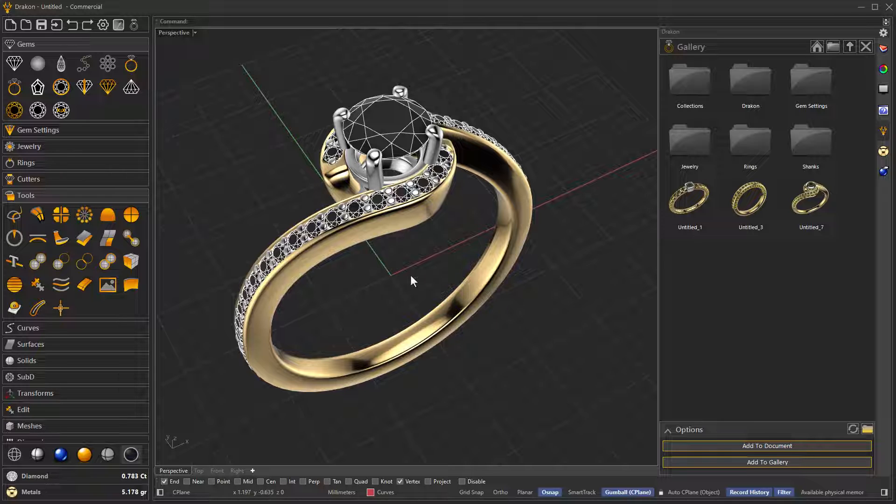
pyautogui.doubleClick(816, 95)
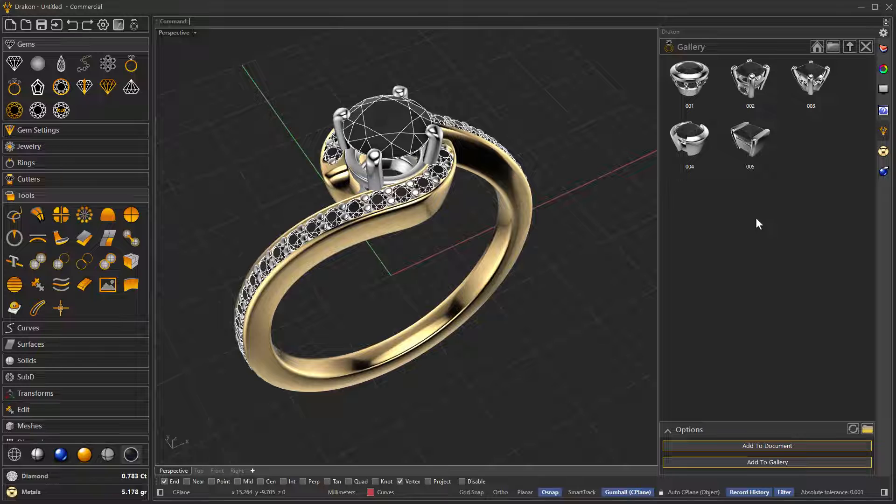
pyautogui.moveTo(699, 90); pyautogui.dragTo(613, 174)
pyautogui.moveTo(519, 309); pyautogui.dragTo(473, 276, button='right')
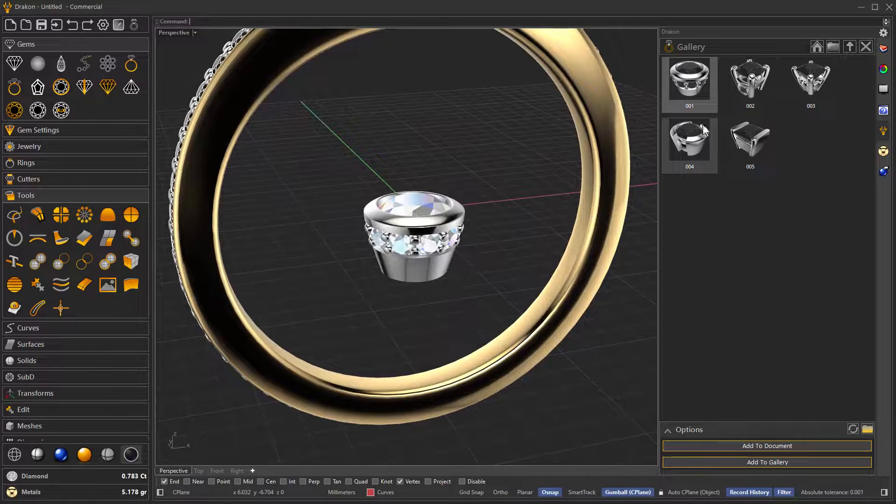
pyautogui.click(746, 87)
pyautogui.moveTo(554, 240); pyautogui.dragTo(623, 402, button='right')
# - Add gem setting 004 from the gallery to the document and inspect it together with the bypass ring
pyautogui.click(694, 148)
pyautogui.click(691, 446)
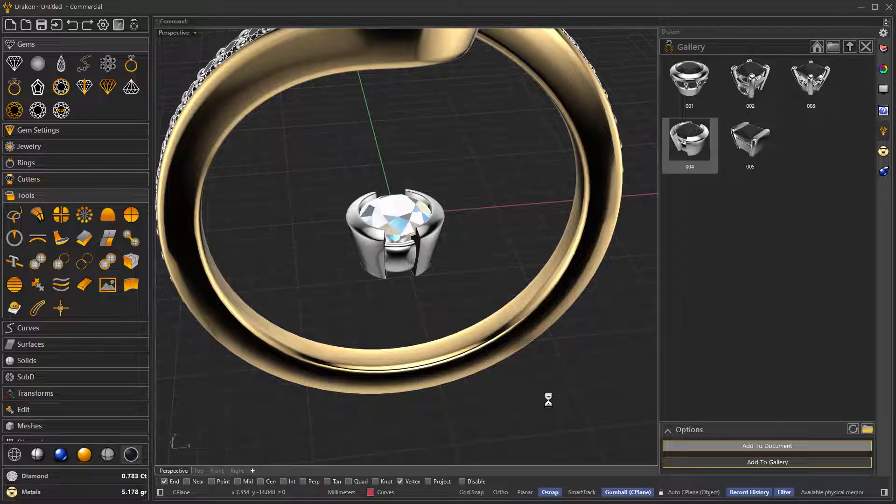
pyautogui.click(549, 401)
pyautogui.moveTo(549, 401); pyautogui.dragTo(419, 296, button='right')
pyautogui.click(418, 294)
pyautogui.click(441, 300)
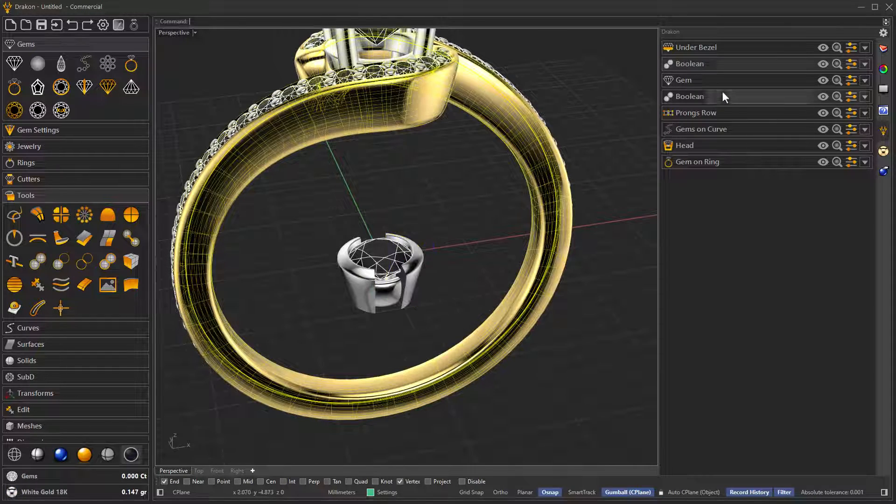
pyautogui.moveTo(481, 276); pyautogui.dragTo(528, 315, button='right')
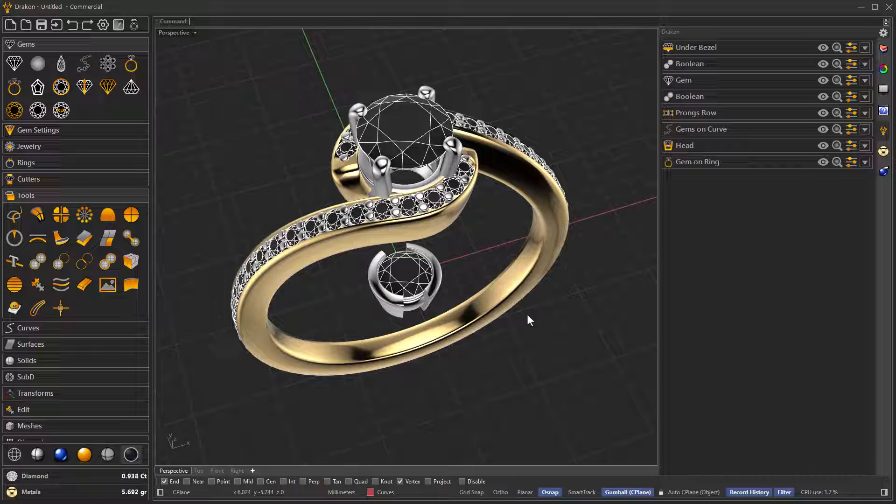